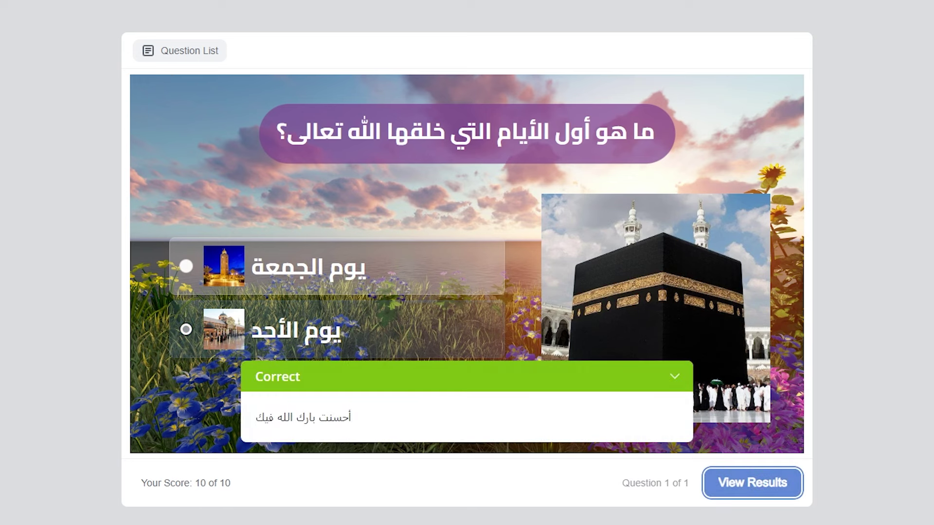
- Restart the published quiz preview, choose the answer يوم الجمعة, and submit it
key(F5)
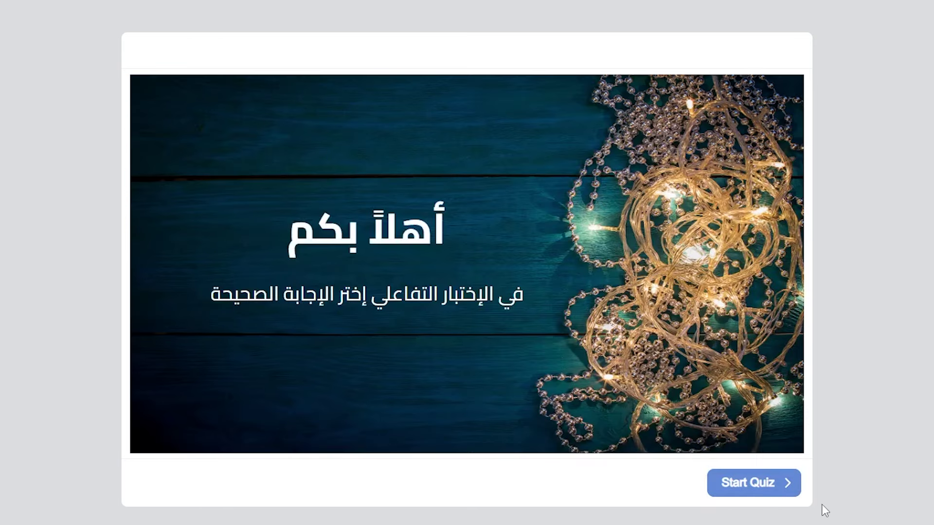
click(767, 484)
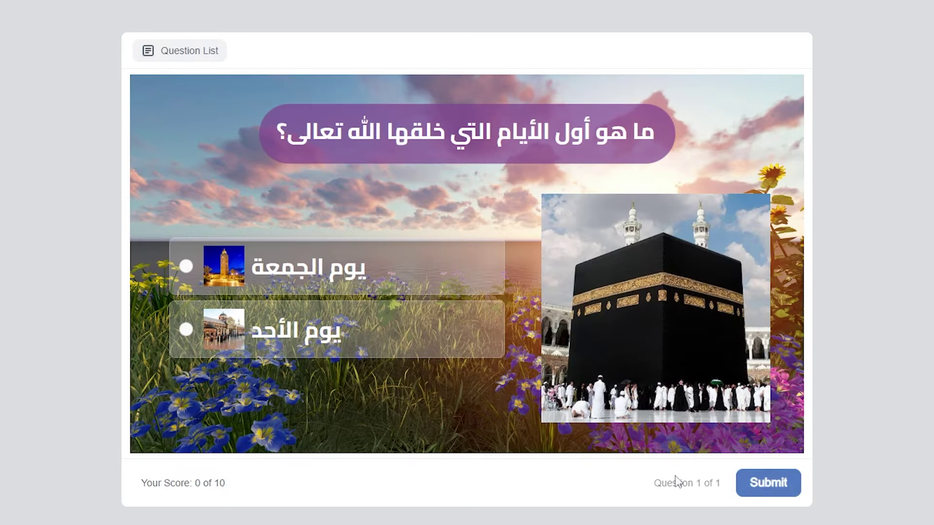
click(278, 276)
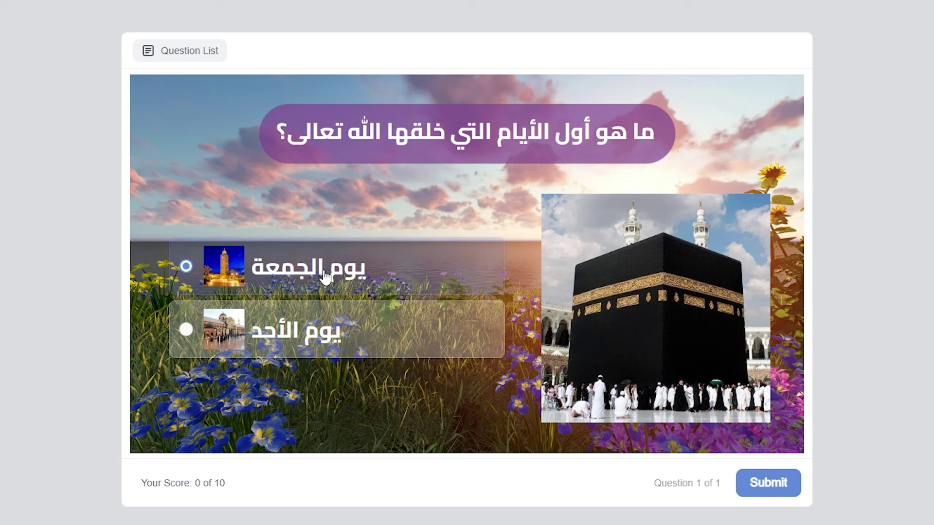
click(773, 485)
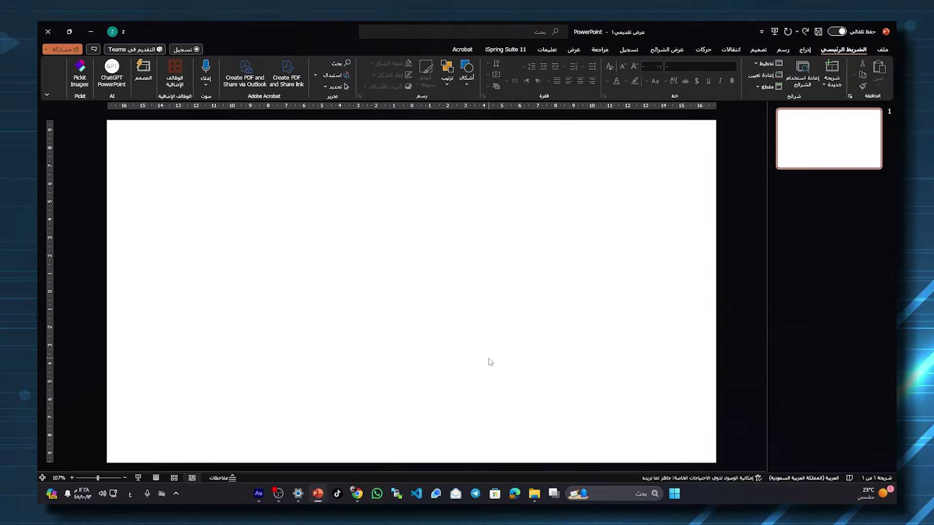
- Start an iSpring quiz, agree to save the presentation first, and browse from the desktop to the دروس الدورة folder
click(506, 50)
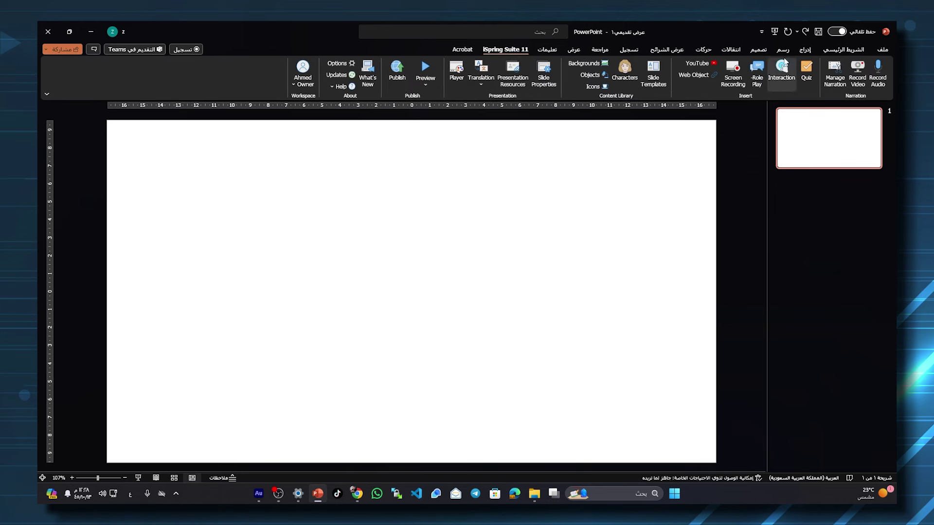
click(803, 81)
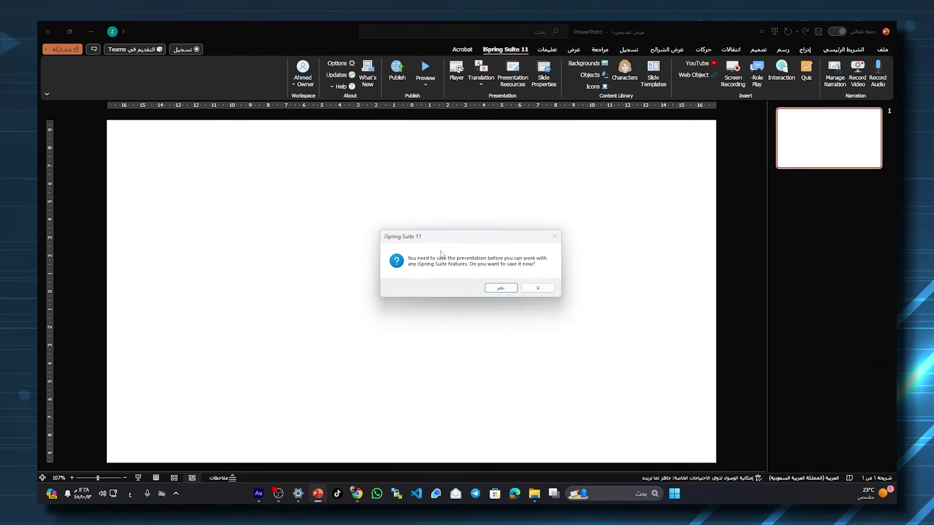
click(501, 288)
click(532, 109)
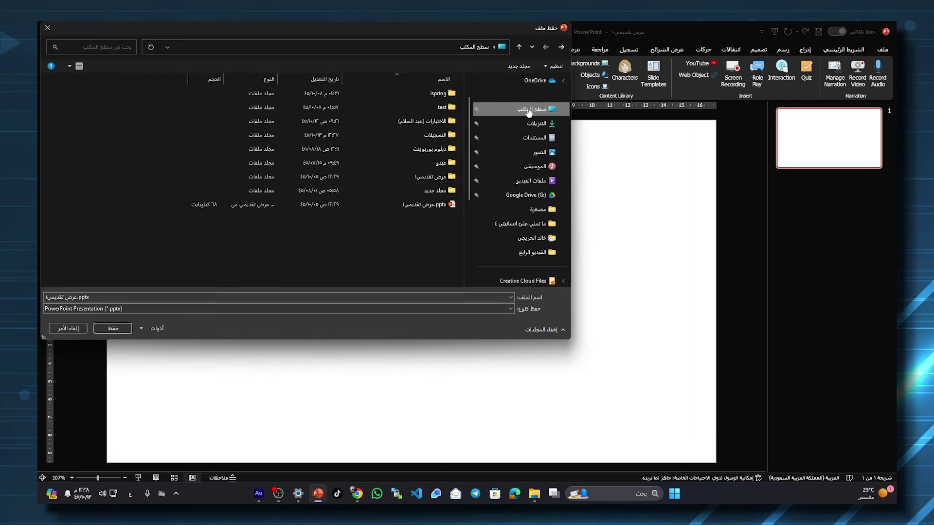
click(431, 125)
double_click(431, 121)
double_click(410, 165)
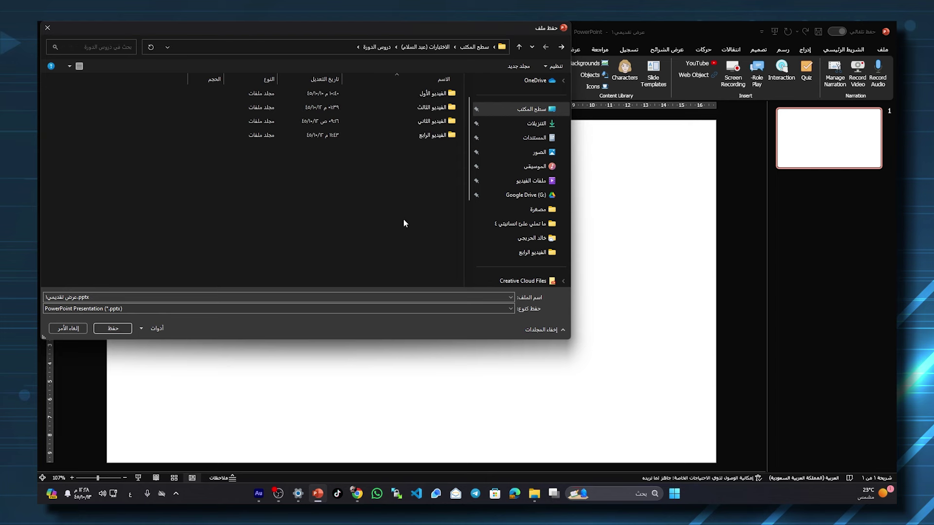
- Create a folder named الدرس الخامس and save the presentation inside it
key(ctrl+shift+n)
text(الدرس الخامس)
key(Return)
click(113, 328)
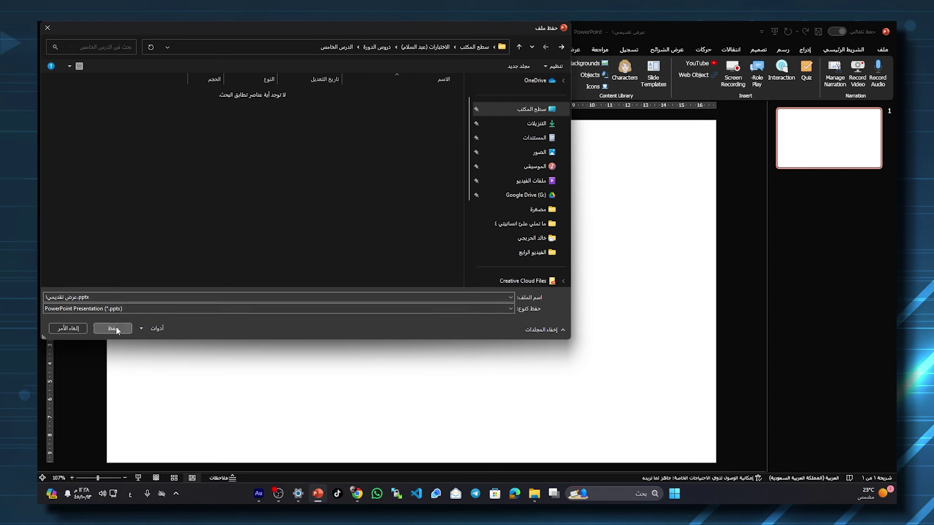
click(112, 328)
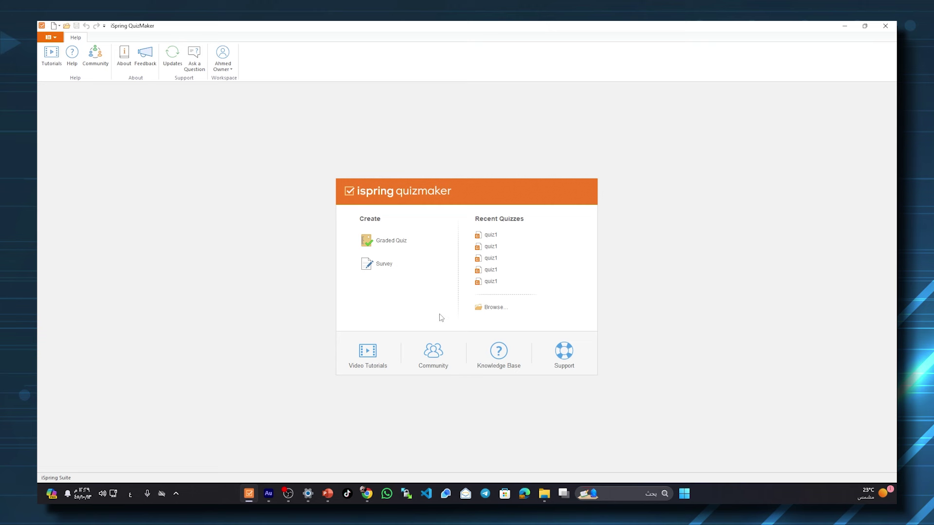
- Create a new graded quiz in QuizMaker and add a True/False question
click(390, 242)
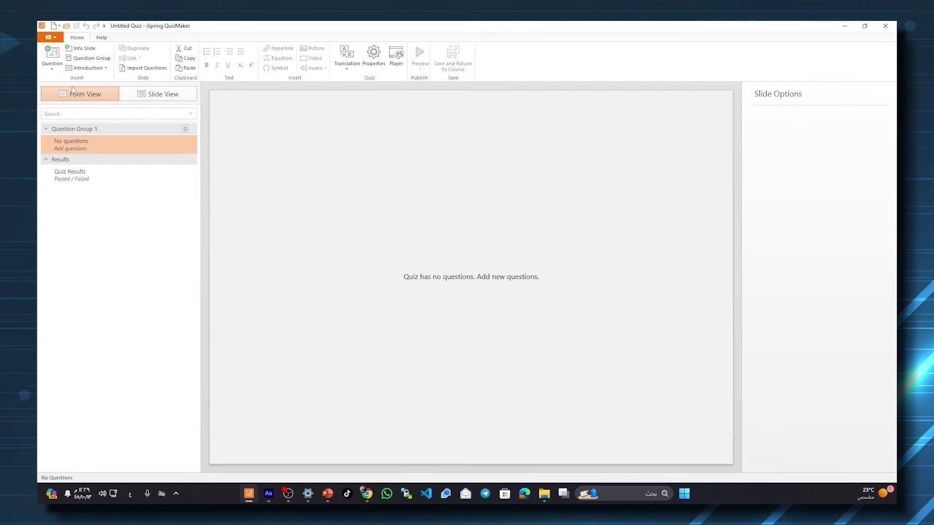
click(51, 57)
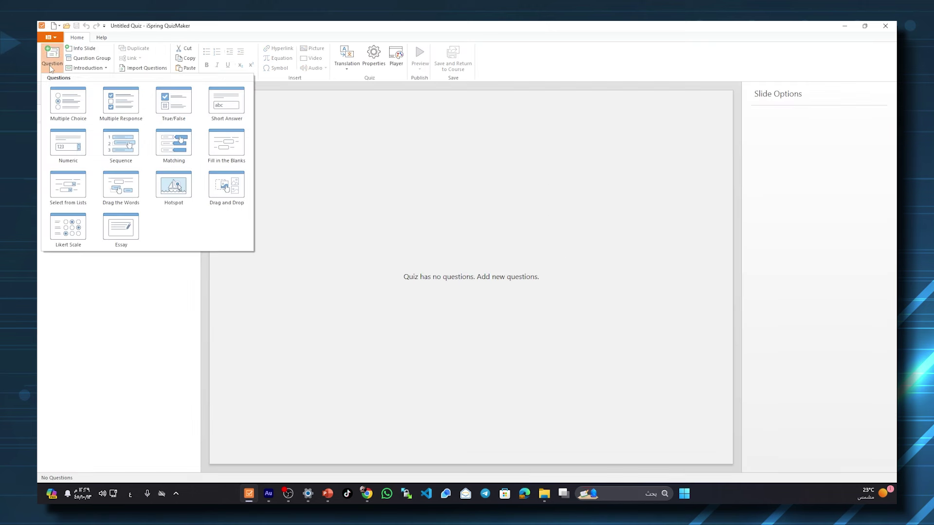
click(165, 104)
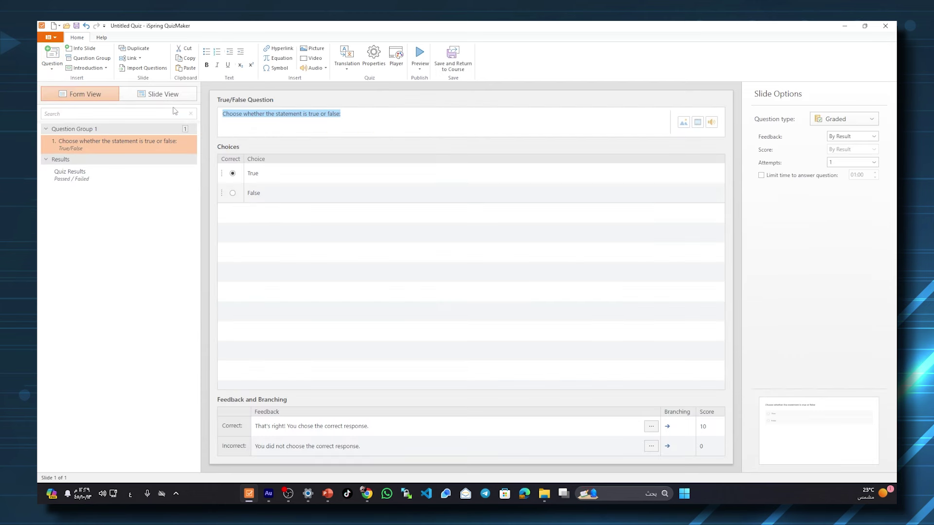
click(386, 269)
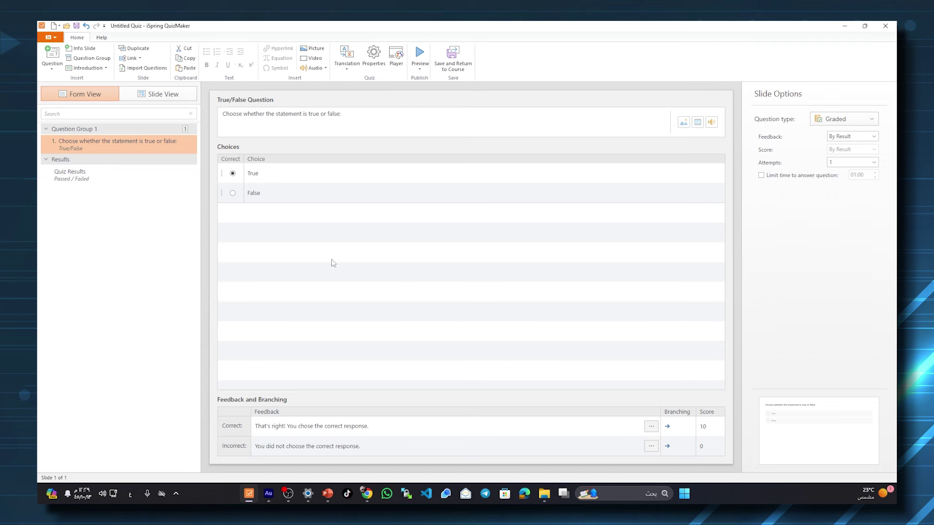
click(291, 182)
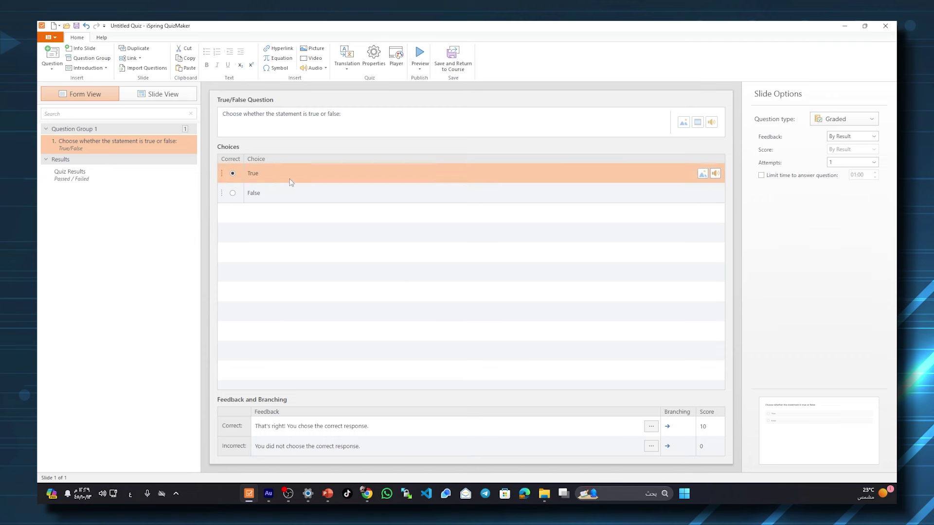
click(348, 263)
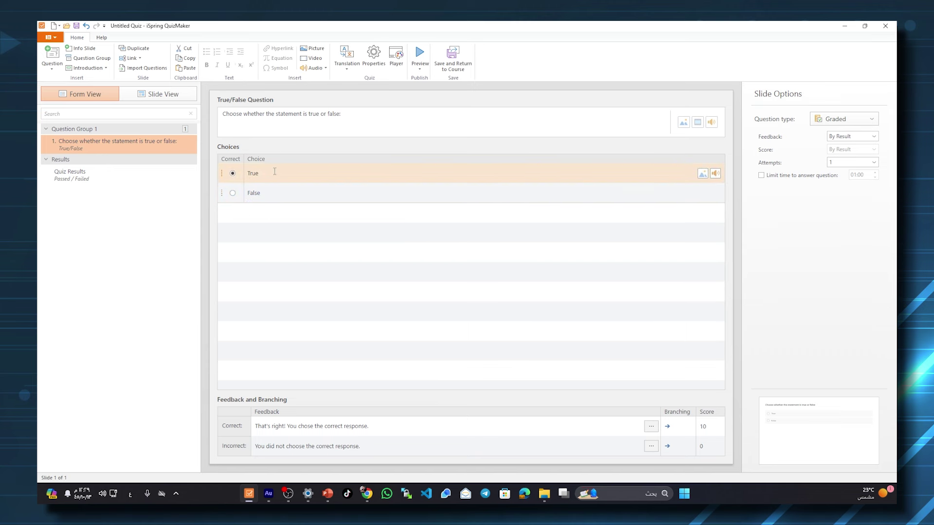
- Replace the default question text with ما هو أول الأيام التي خلقها الله تعالى؟
click(398, 116)
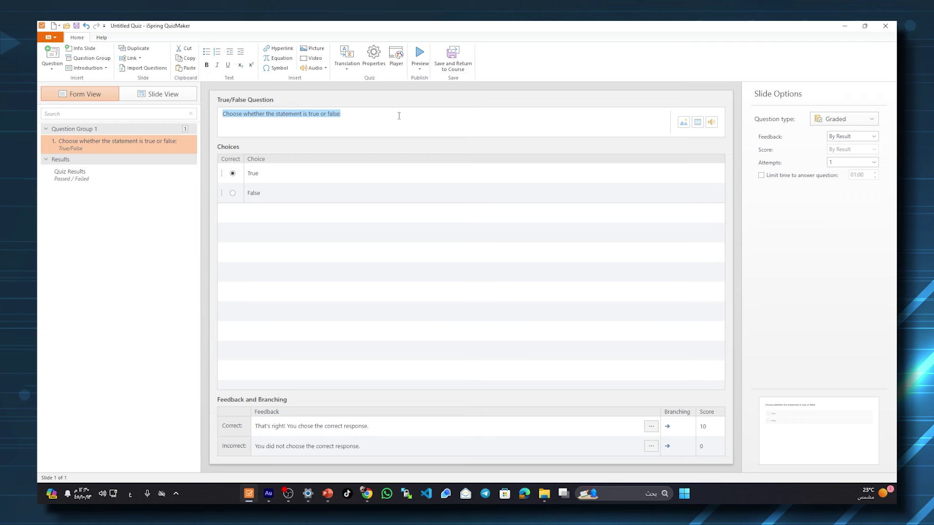
text(ما هو أول الأ)
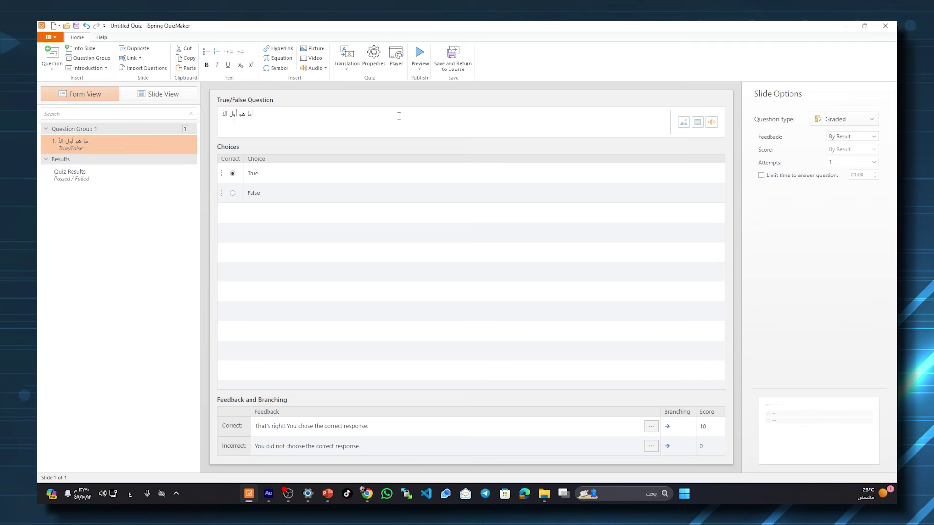
text(يام الذي خلقها الل)
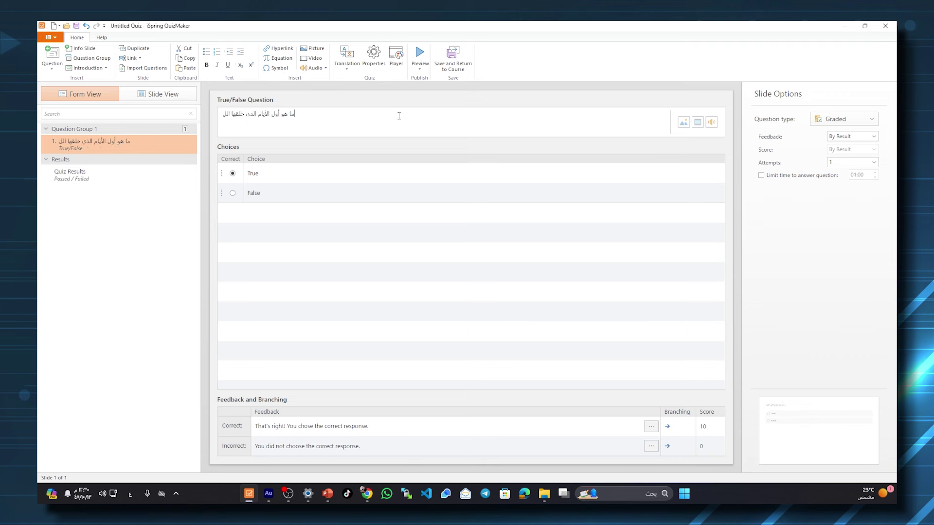
text(ه لعالى؟)
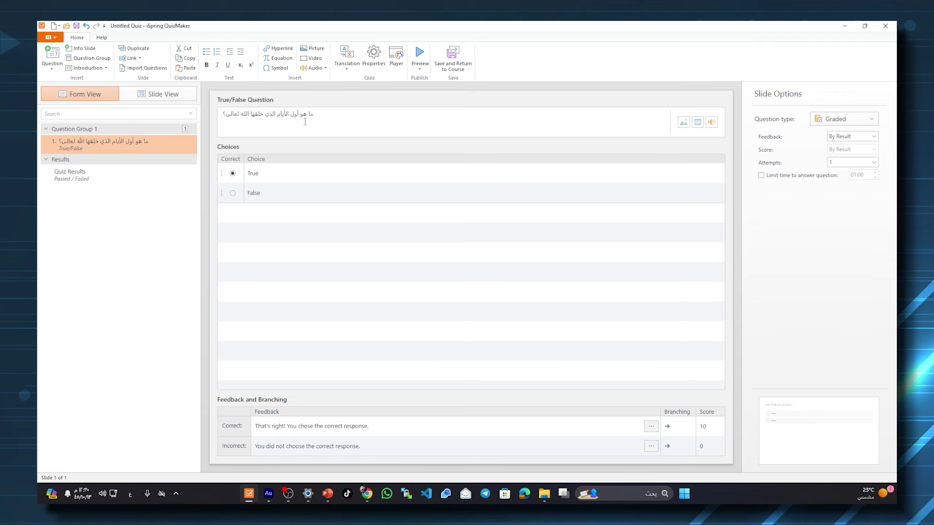
double_click(269, 114)
text(التي)
- Rename the True choice to يوم الجمعة and the False choice to يوم الأحد, and mark يوم الأحد as correct
click(267, 173)
double_click(266, 172)
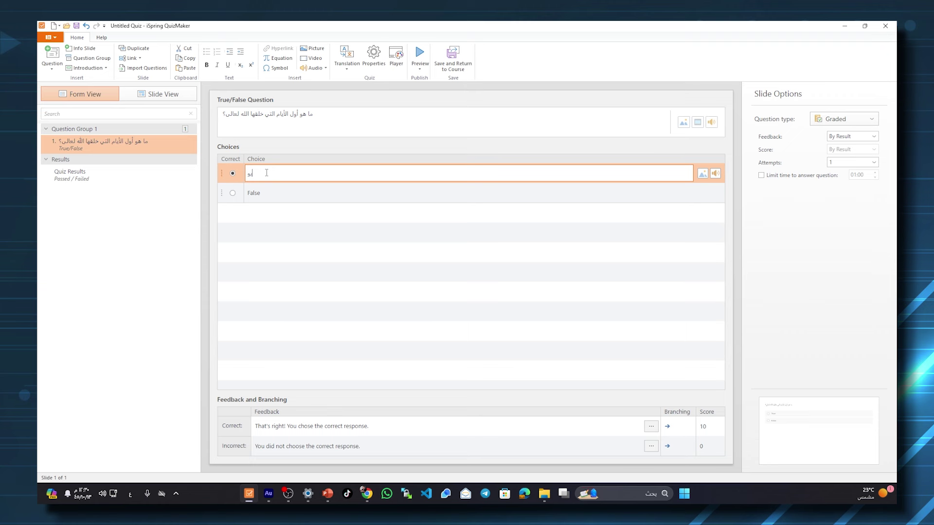
text(يوم الجمعة)
double_click(268, 192)
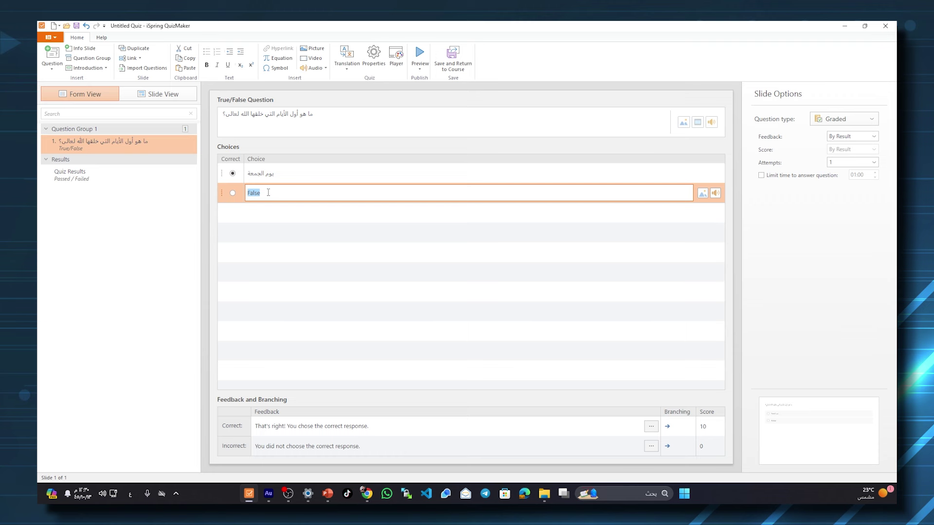
text(يوم الأحد)
click(272, 219)
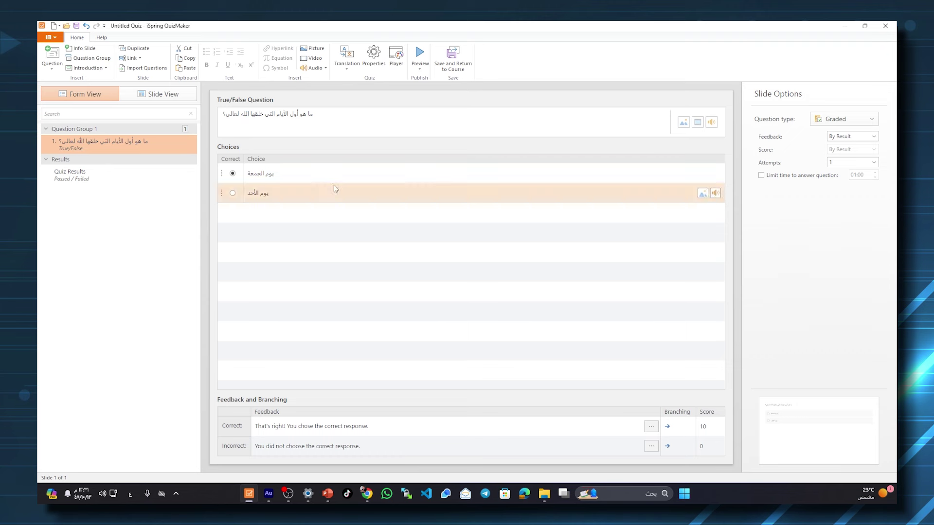
click(233, 194)
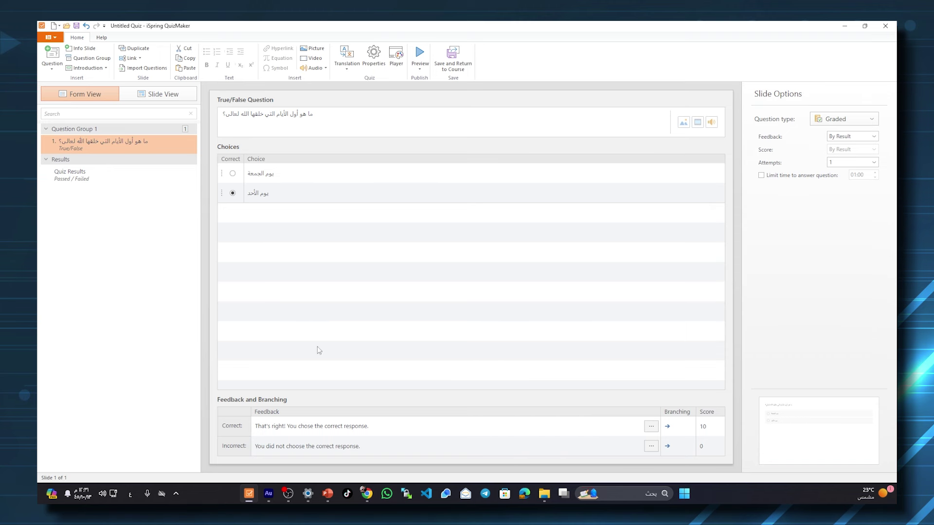
- Set the correct-answer feedback to أحسنت بارك الله فيك and the incorrect-answer feedback to خطأ غفر الله لك
triple_click(265, 426)
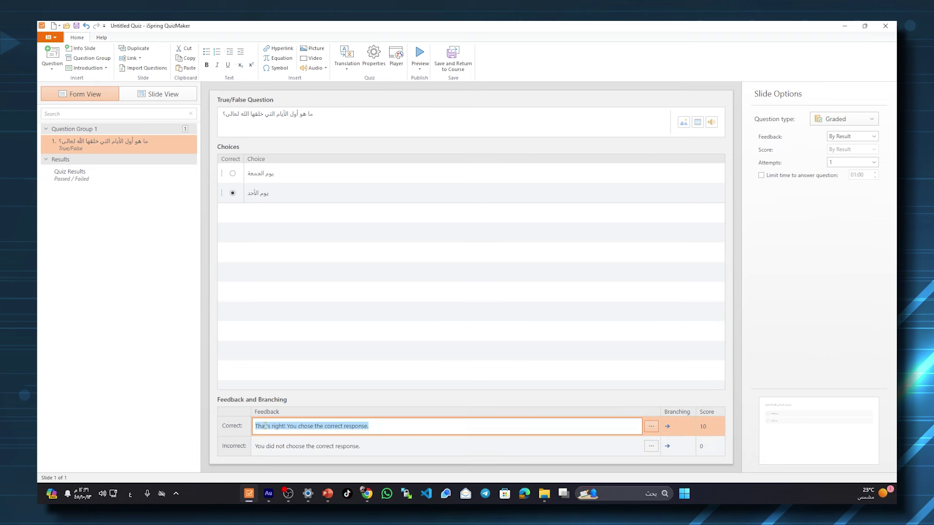
text(احسنت بارك الله ف)
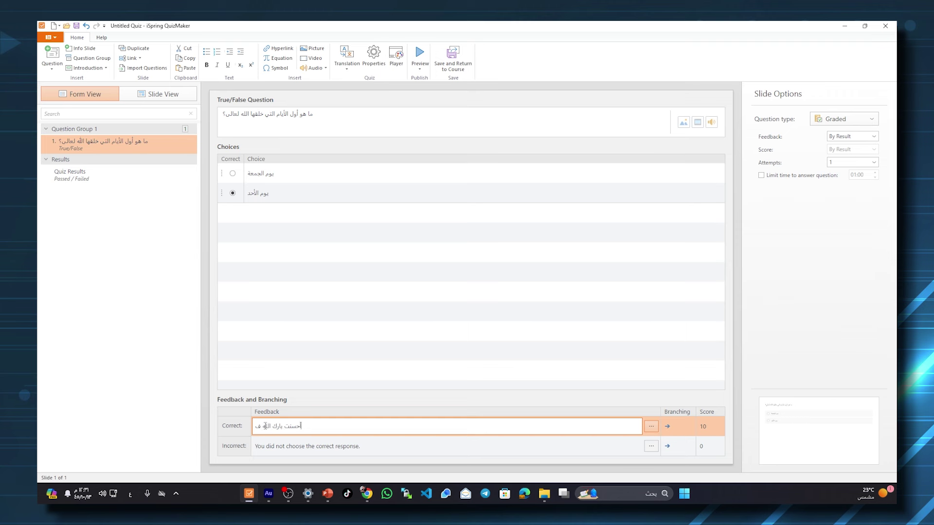
text(يك)
key(Tab)
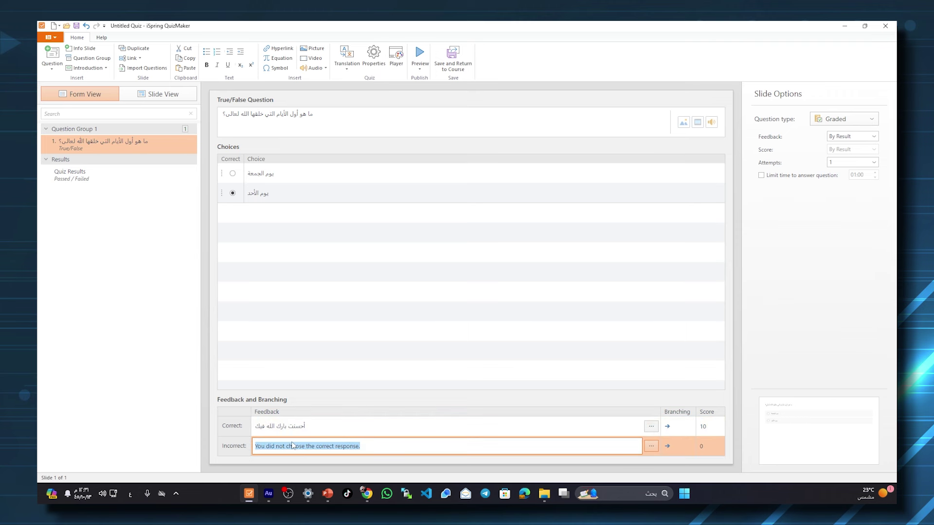
text(خطأ غفر الله لك)
click(331, 371)
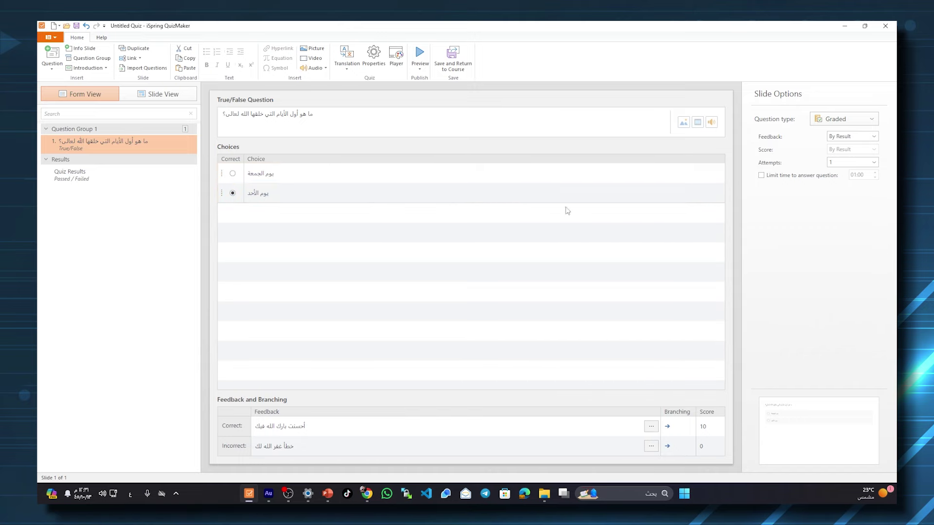
- Add the picture 03.jpg to the يوم الجمعة choice and 01.jpg to the يوم الأحد choice
click(703, 174)
drag(548, 170, 476, 120)
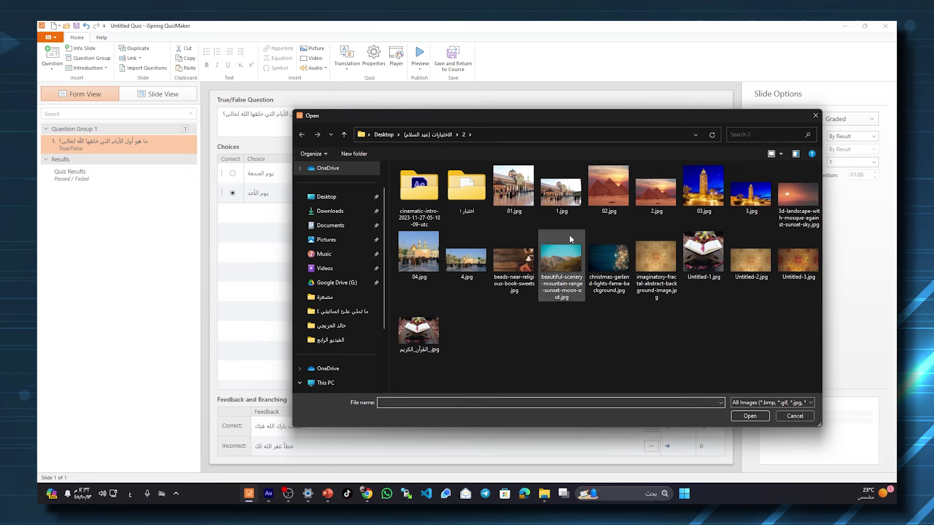
click(706, 185)
double_click(707, 185)
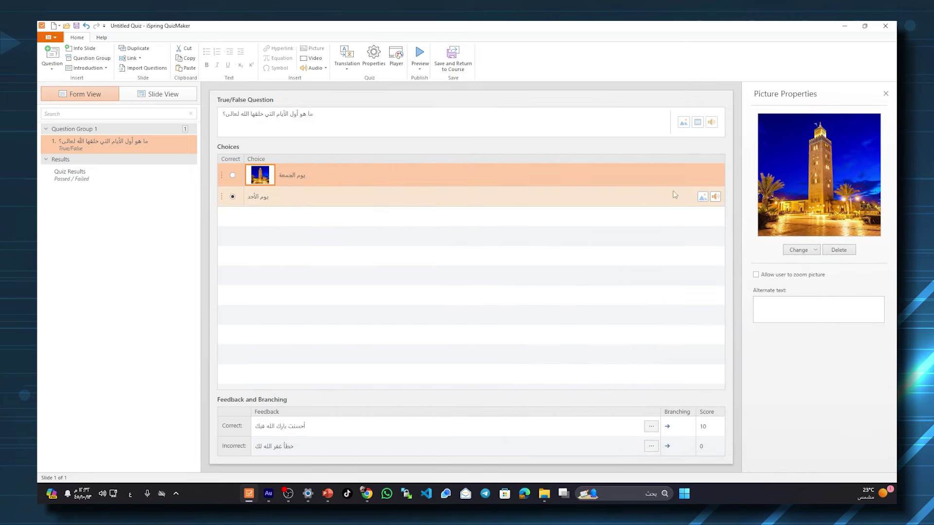
click(702, 197)
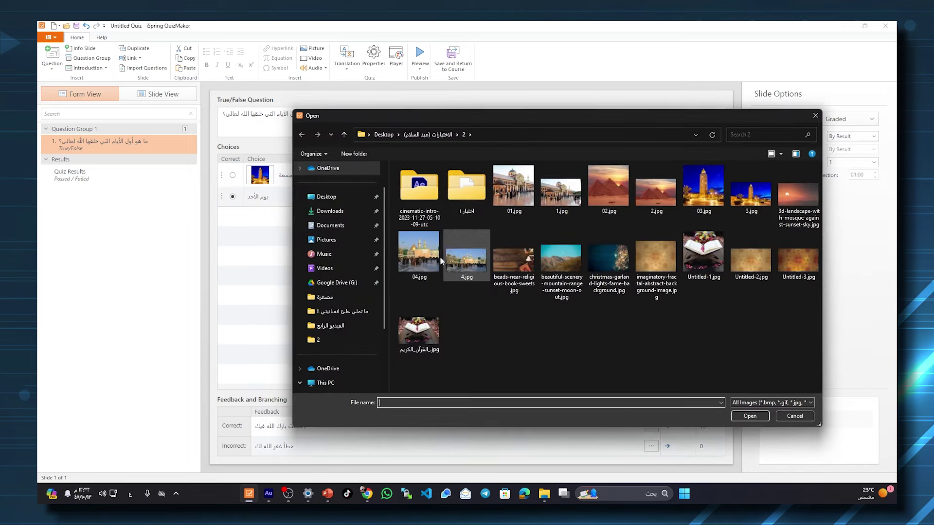
double_click(513, 187)
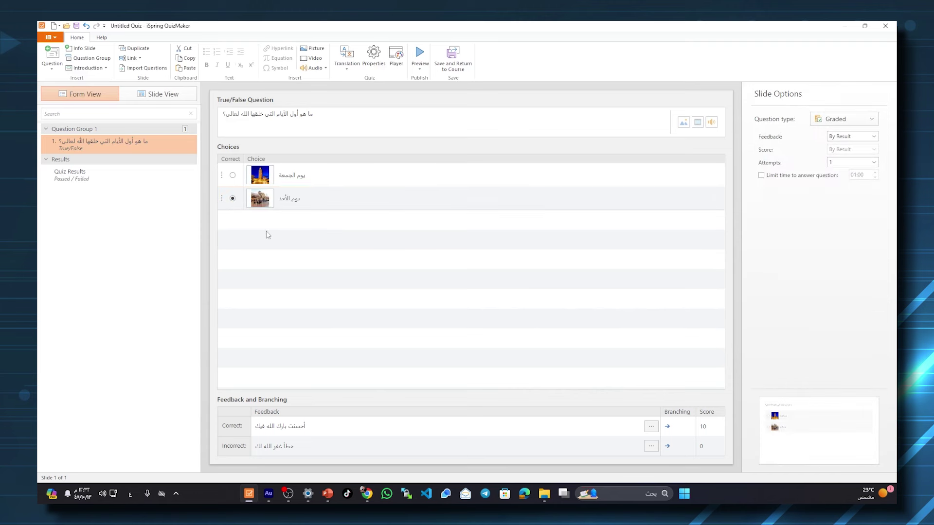
- Try text-to-speech for the يوم الجمعة choice with the James (Standard voice) and preview the audio
mouse_move(715, 176)
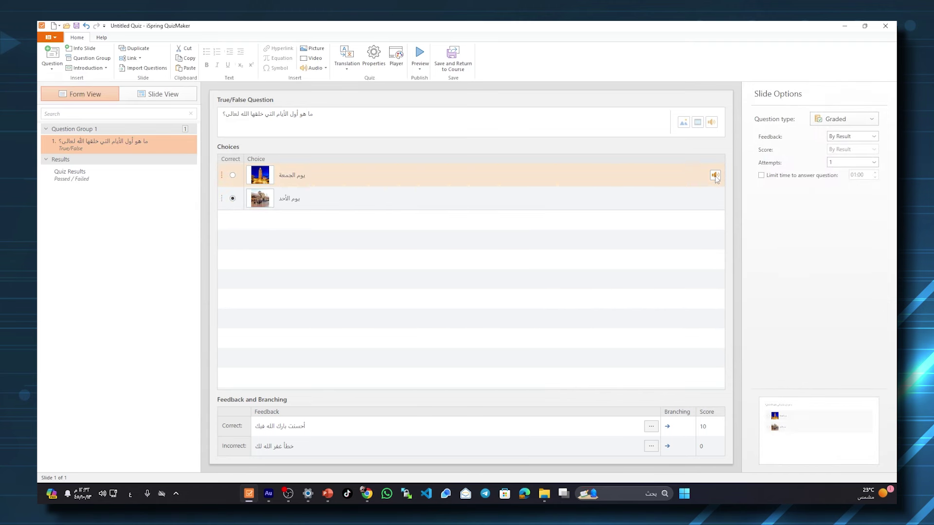
click(715, 176)
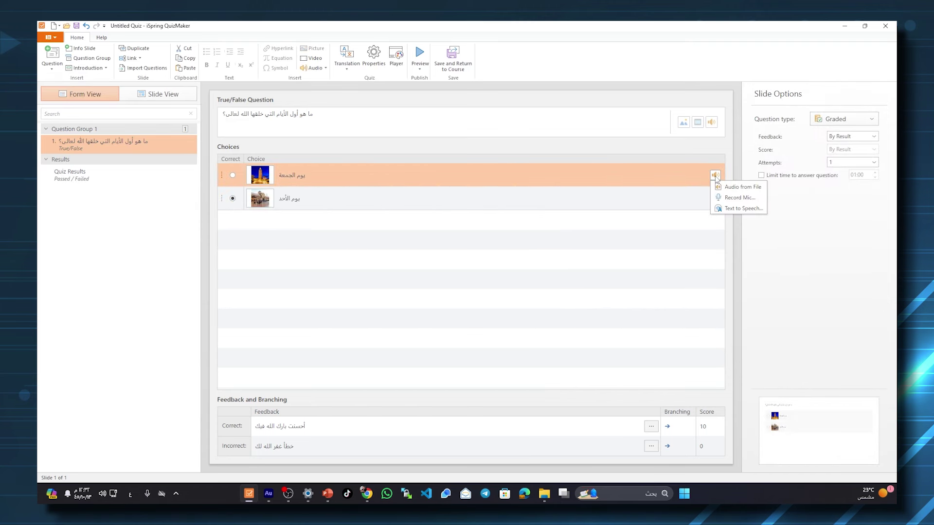
click(742, 208)
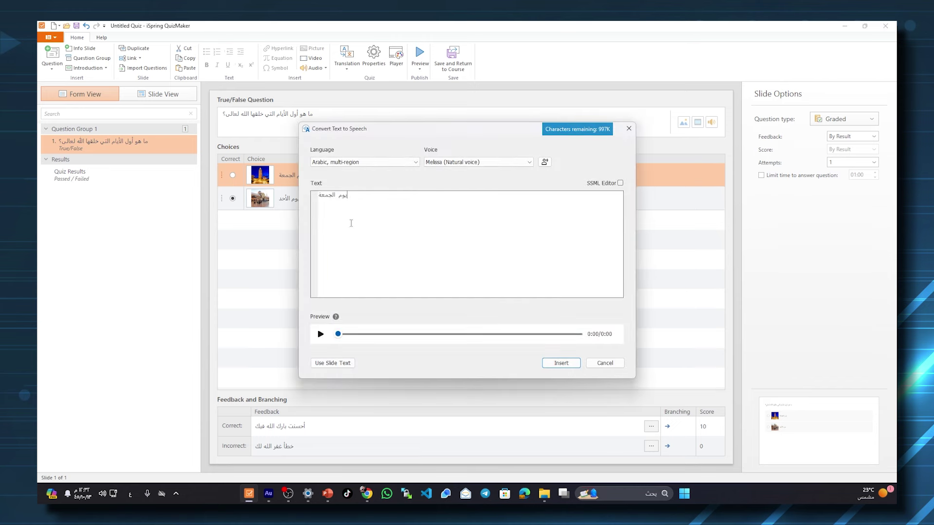
key(ctrl+a)
click(348, 210)
key(ctrl+a)
click(427, 240)
click(482, 162)
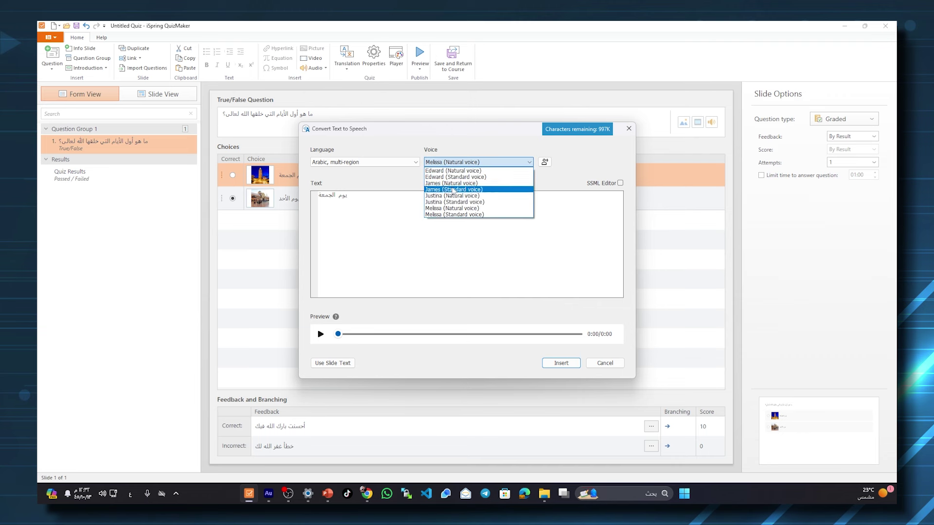
click(453, 190)
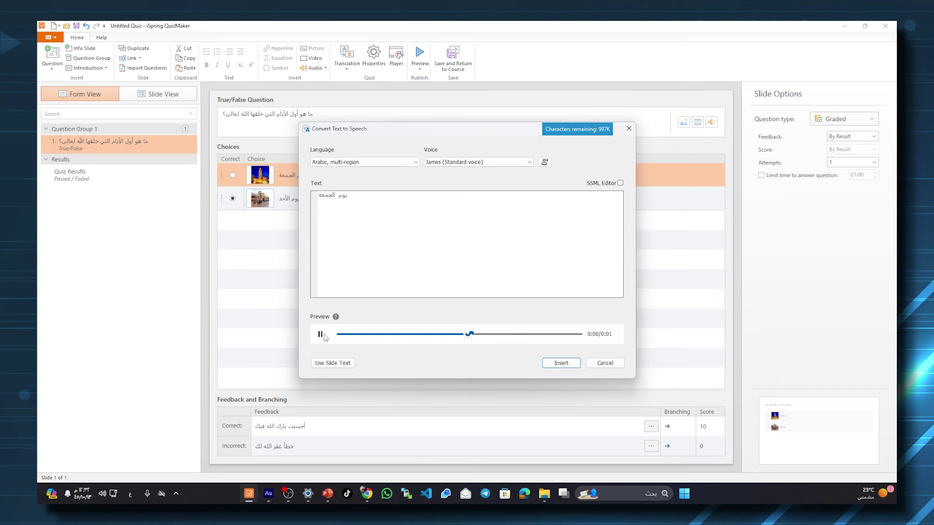
- Look through the speech languages, reselect Arabic, multi-region, and preview the choice audio with Edward (Natural voice)
click(370, 162)
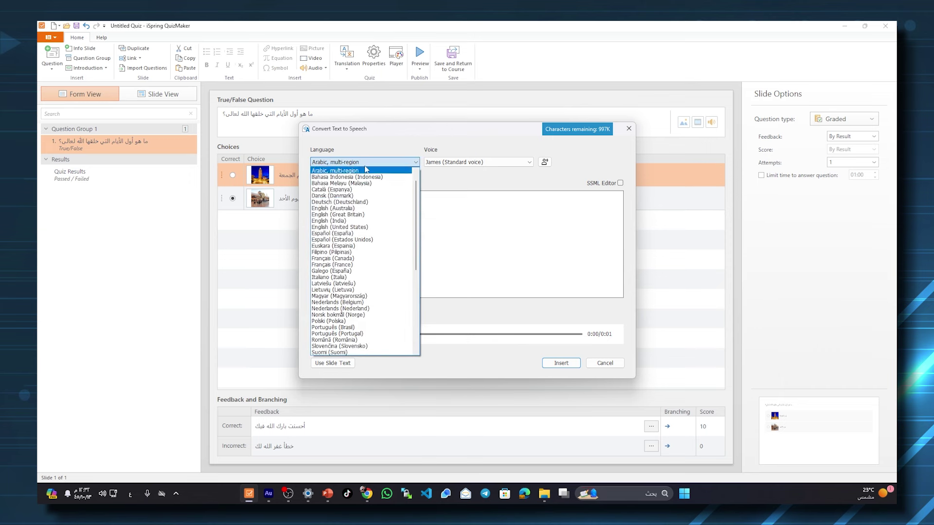
scroll(341, 291, down, 5)
scroll(340, 290, up, 5)
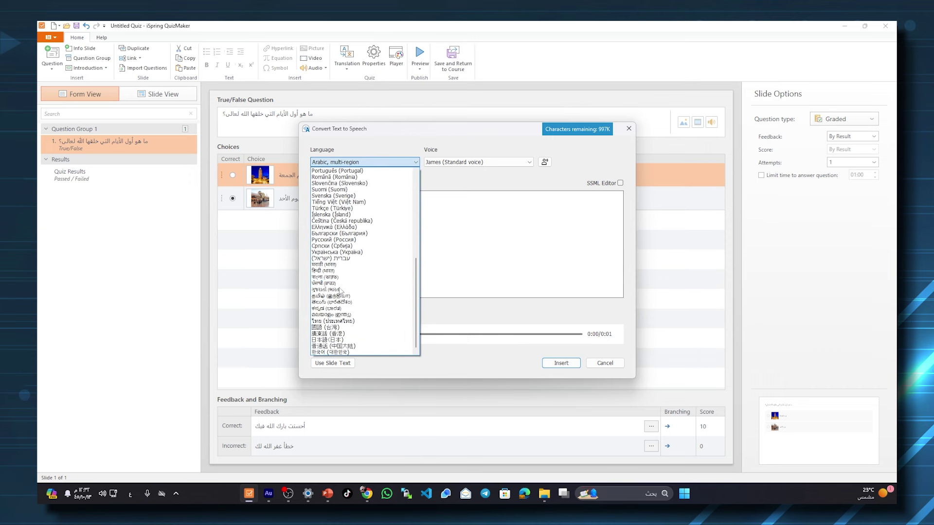
click(340, 173)
click(325, 337)
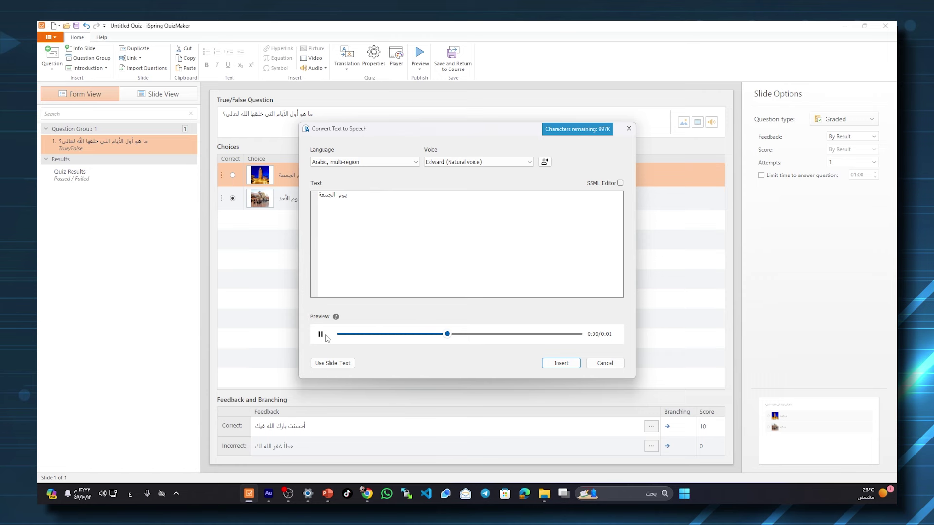
- Preview the choice audio with Justina (Standard voice) and Melissa (Standard voice), and cancel the speech conversion
click(461, 161)
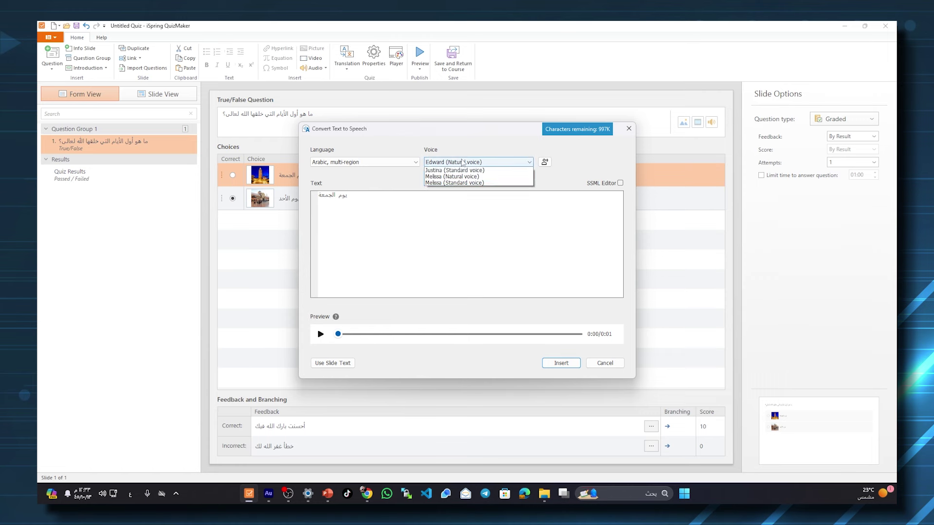
click(445, 202)
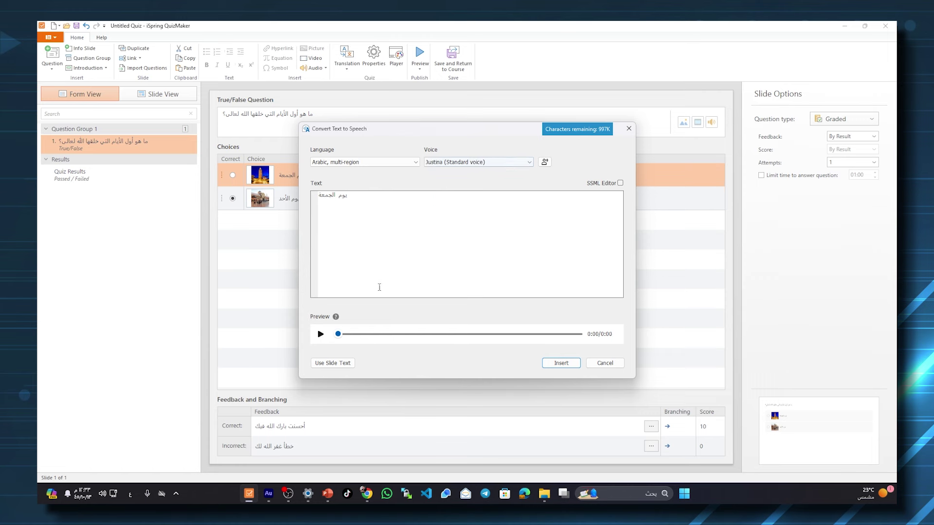
click(320, 335)
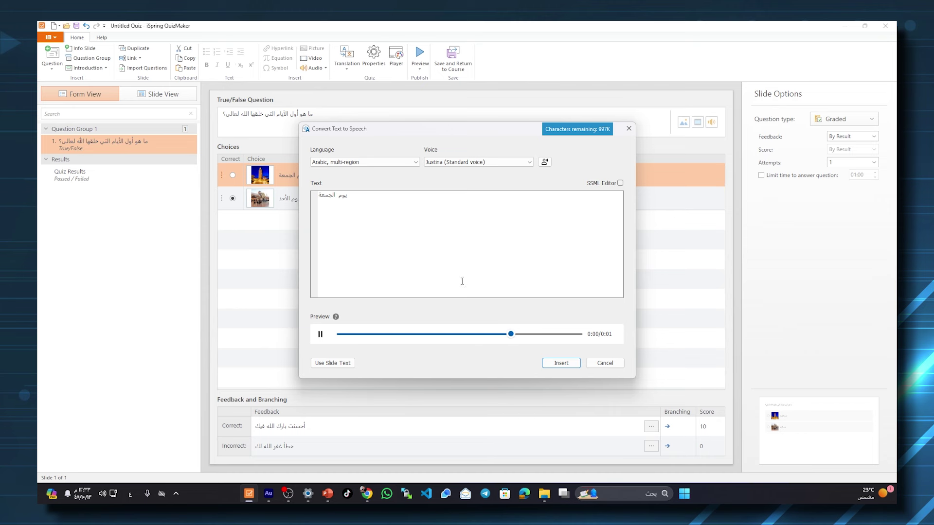
click(461, 164)
click(443, 215)
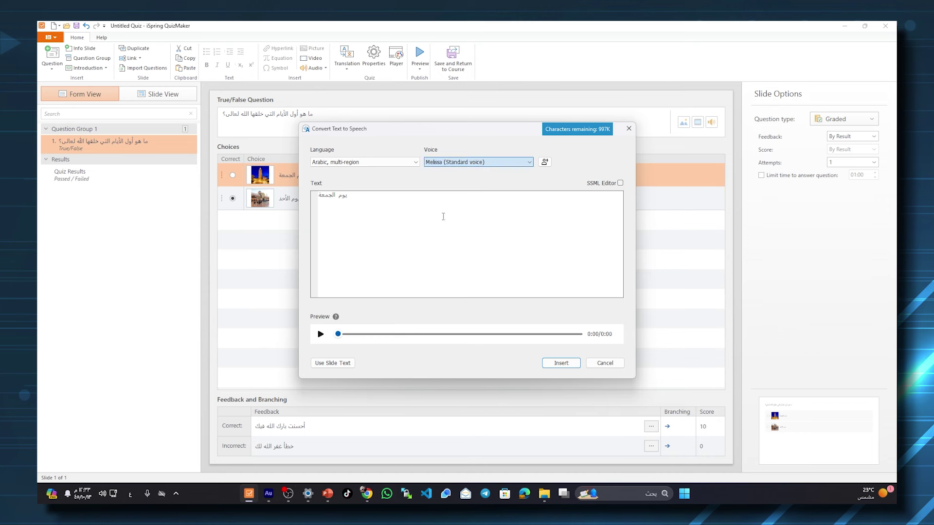
click(321, 334)
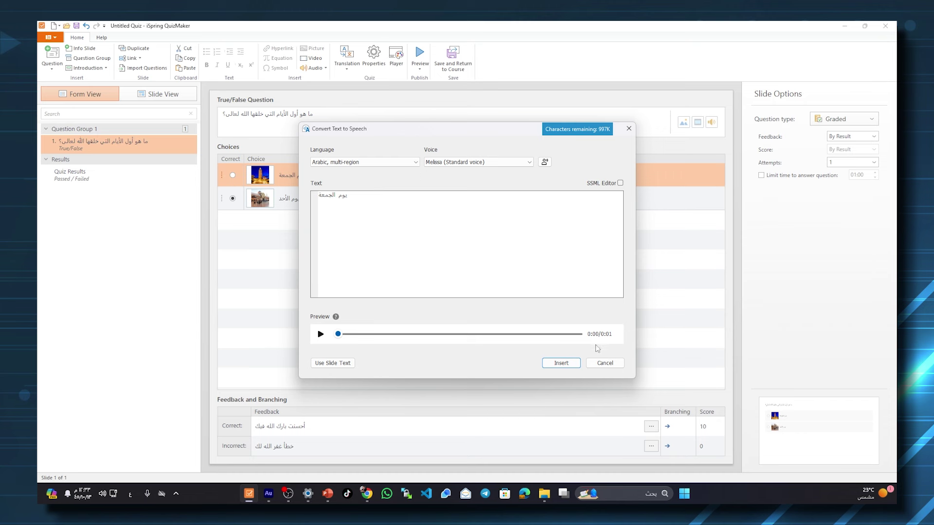
click(608, 366)
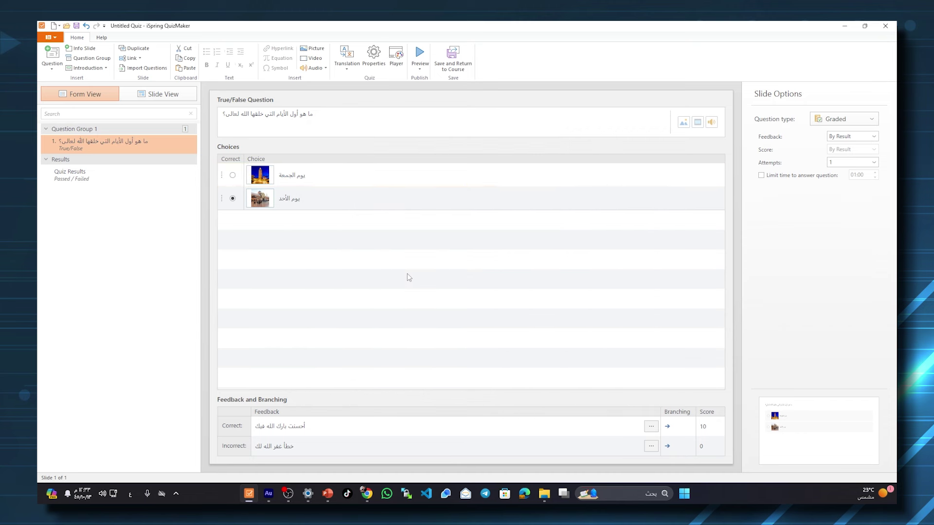
- Start text-to-speech for the question and replace its text with the vowelled ما هوَ أولُ الأيامِ التي خلقها اللهُ تعالى؟
mouse_move(223, 113)
mouse_down()
mouse_move(252, 113)
mouse_move(227, 109)
mouse_up()
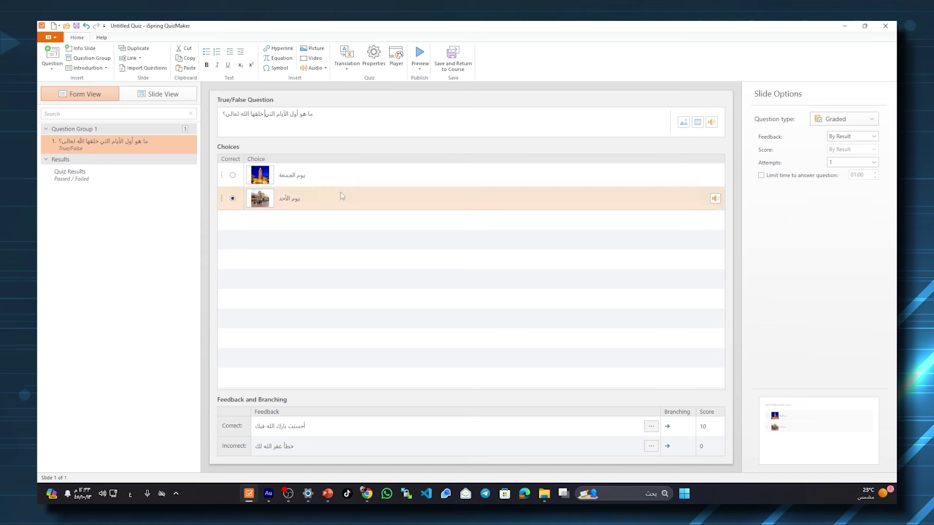
drag(351, 128, 212, 103)
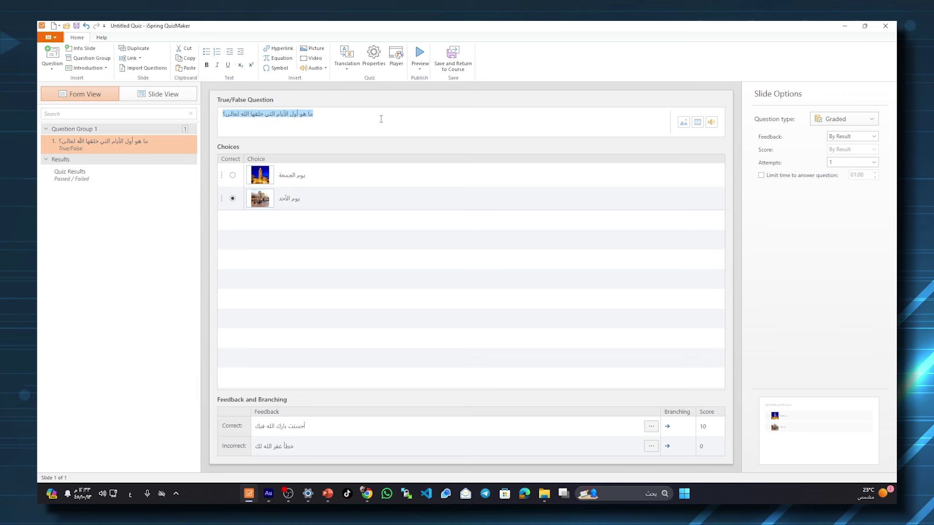
drag(412, 119, 204, 109)
click(711, 122)
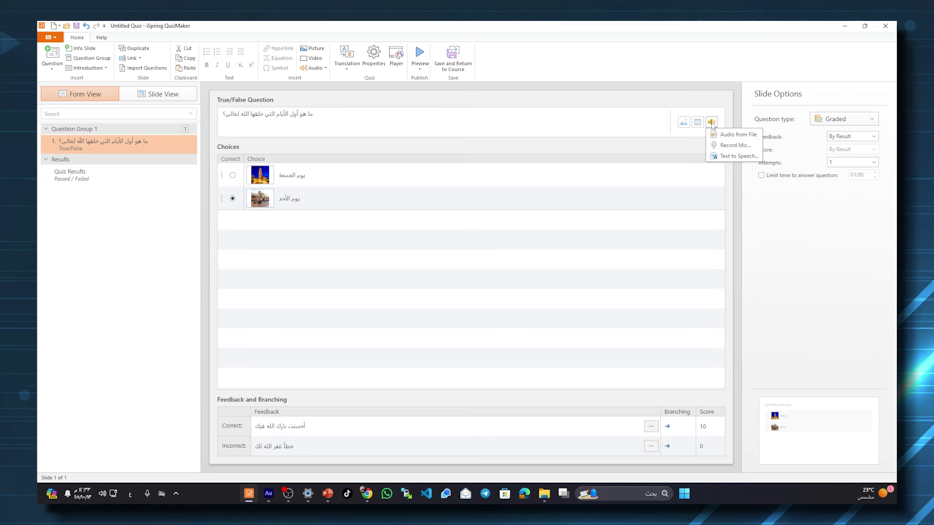
click(729, 157)
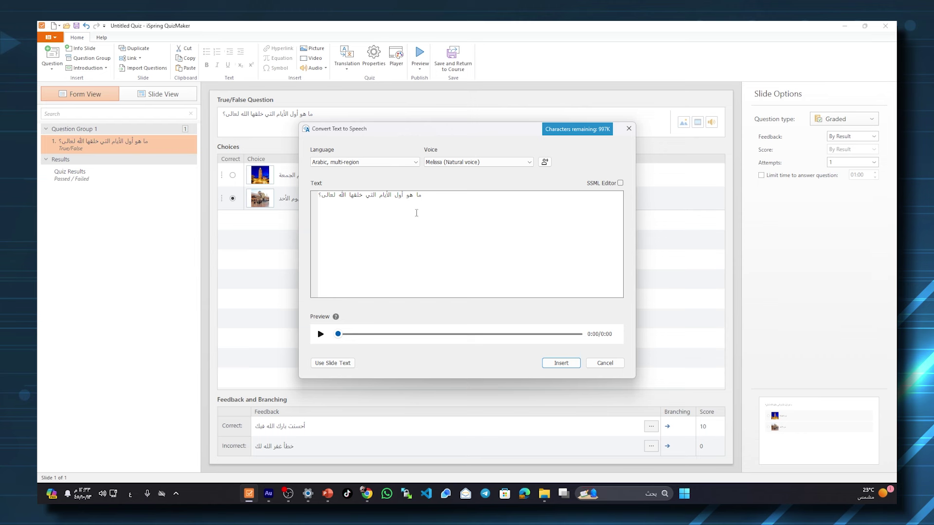
key(ctrl+a)
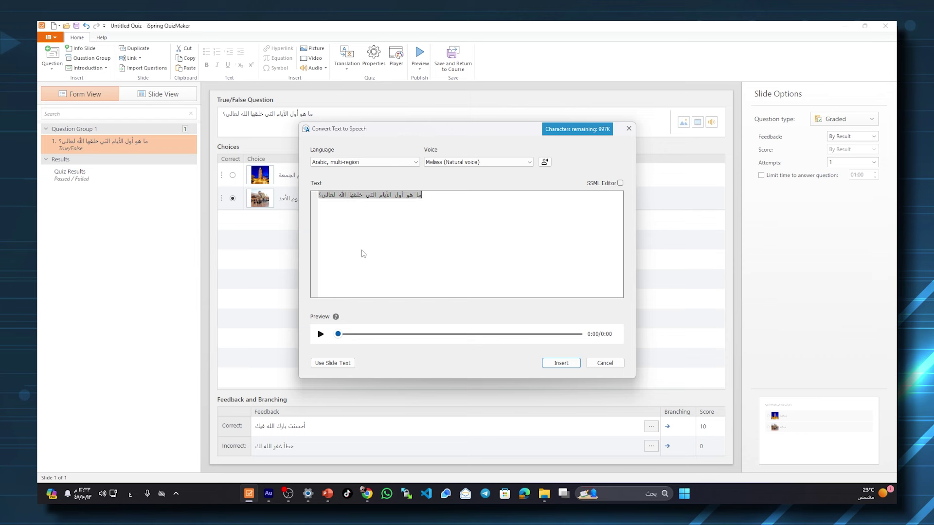
text(ما هوَ أولُ الأيا)
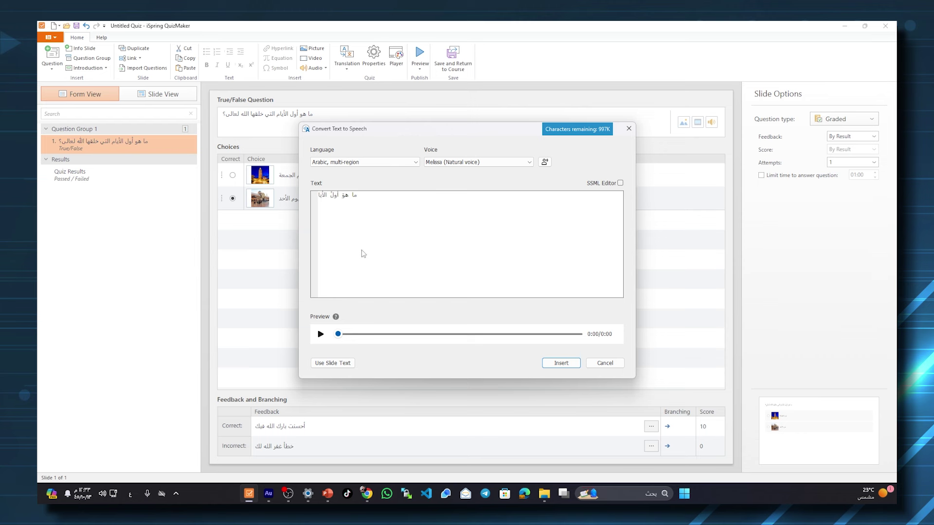
text(مِ التي خلقها اللهُ تعالى؟)
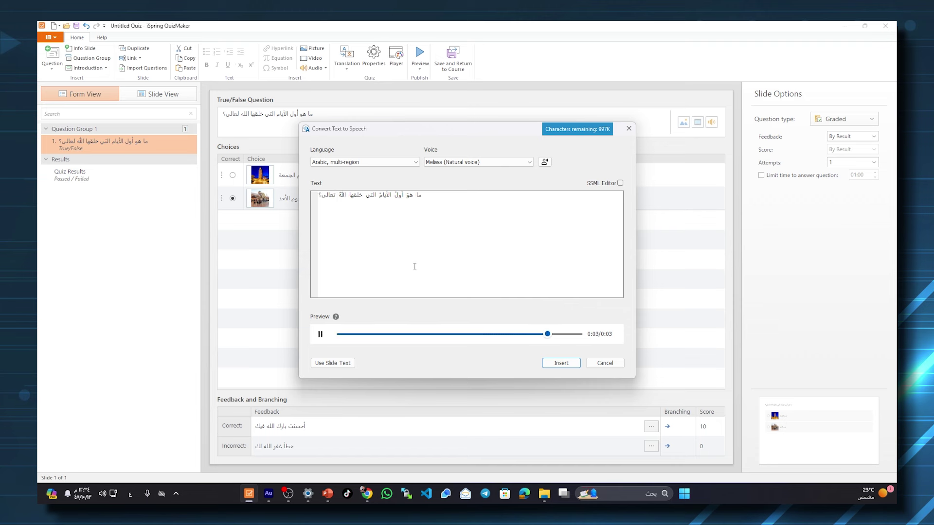
- Set the question audio's voice to James (Standard voice), preview it and insert it into the question
click(463, 164)
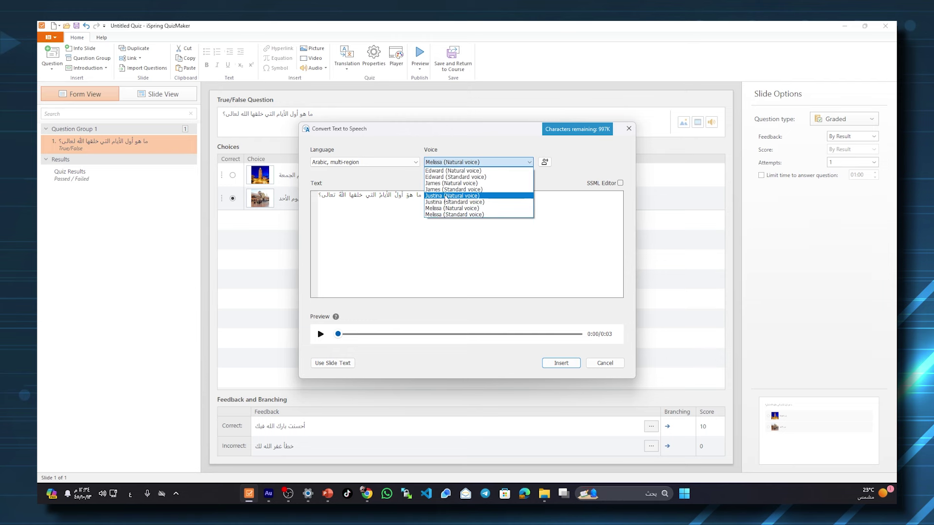
click(448, 189)
click(320, 335)
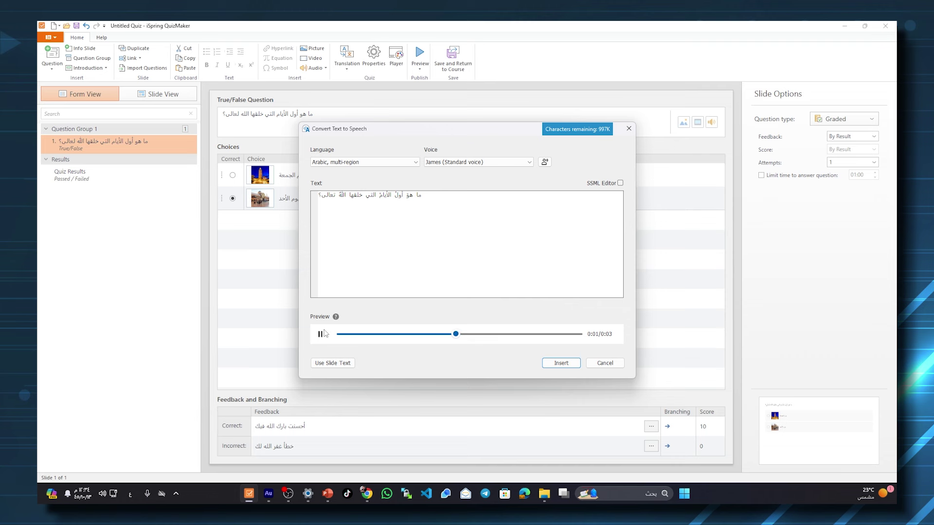
click(561, 363)
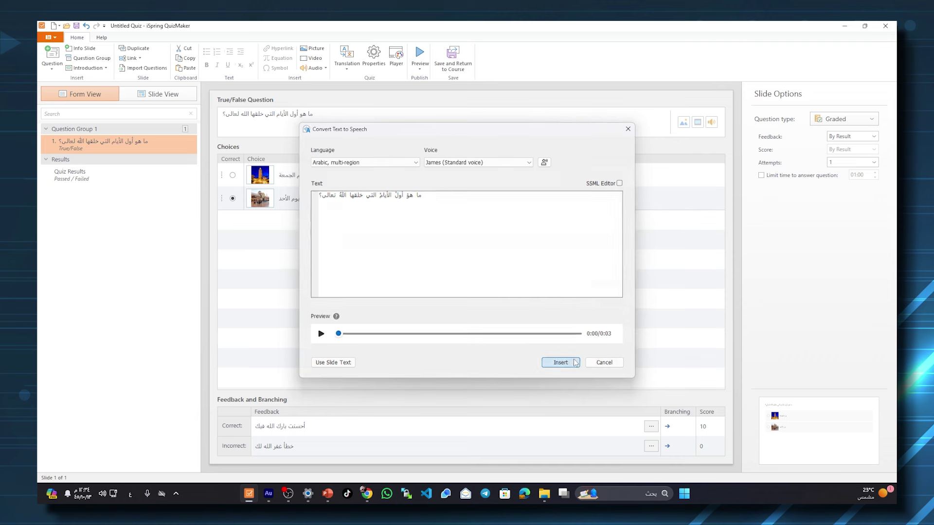
- Correct the spelling of the last word in the question text to تعالى
click(238, 113)
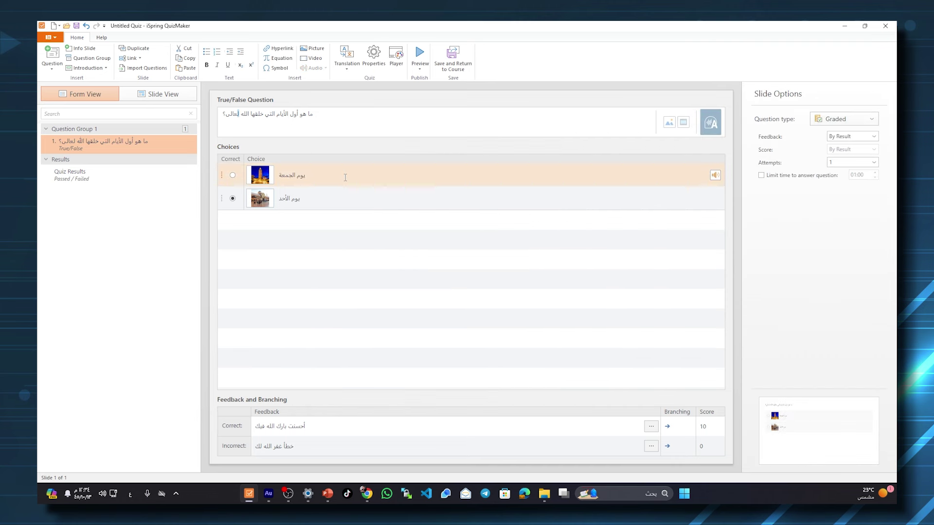
click(335, 268)
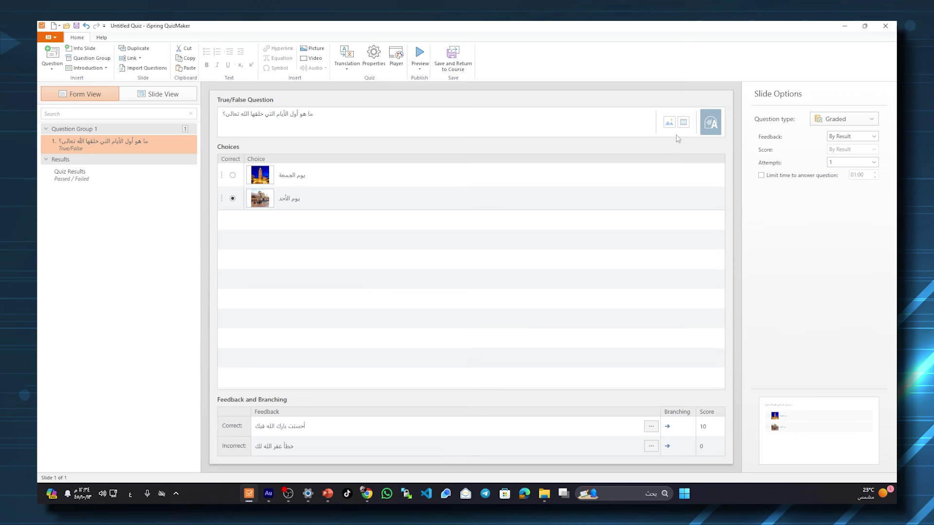
- Examine the question audio's properties, then preview the question slide
click(710, 122)
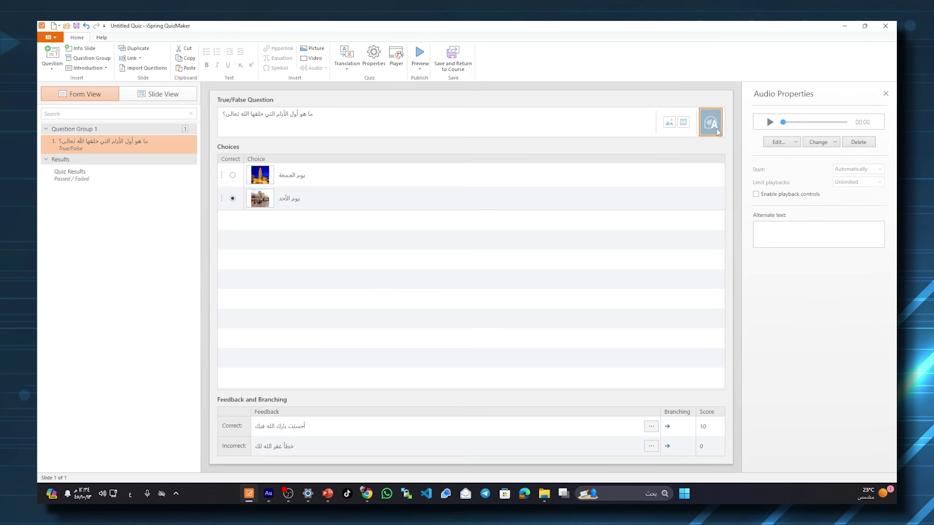
click(630, 290)
right_click(105, 141)
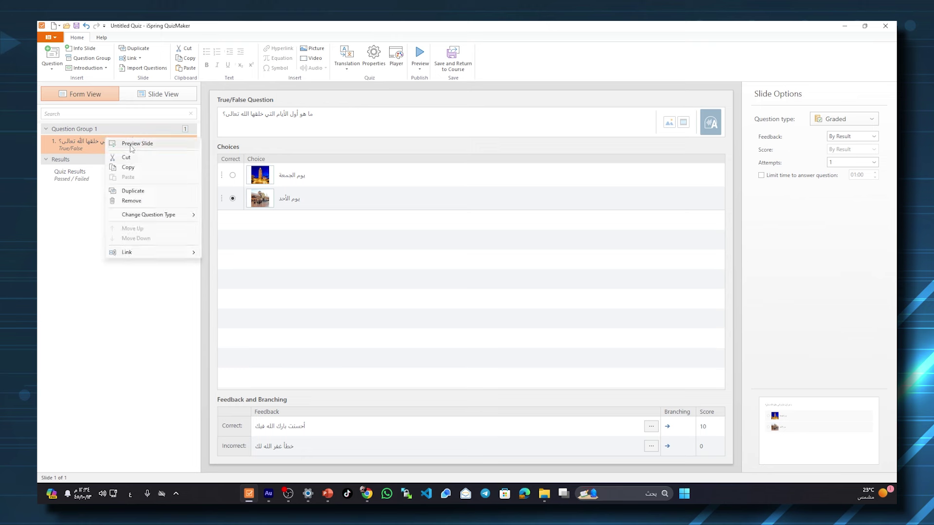
click(130, 146)
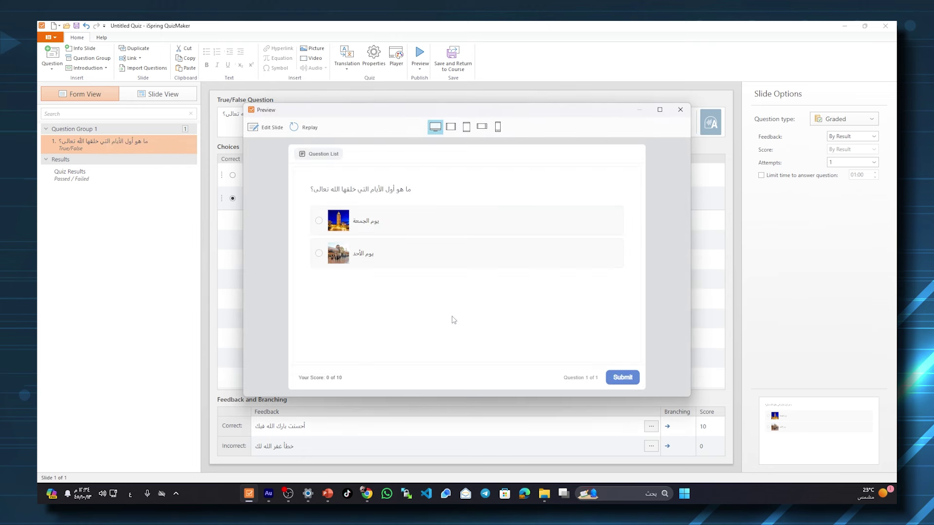